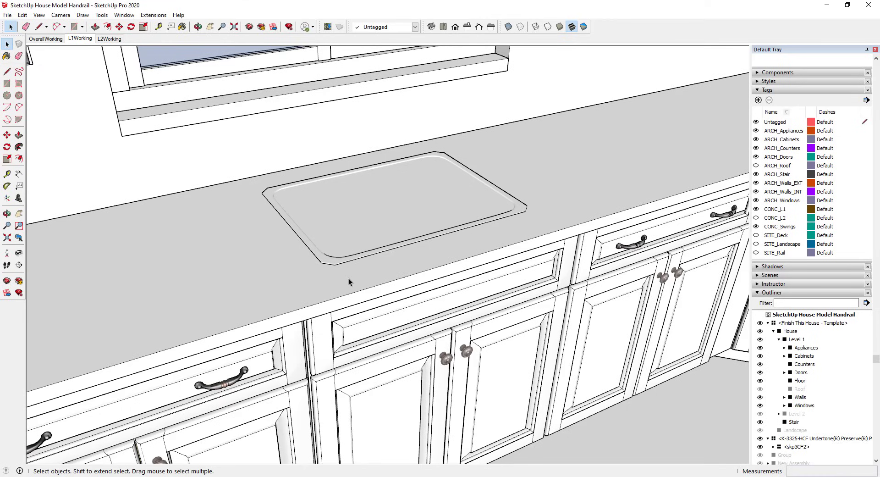
Zoom out and select the undermount sink component sitting in the countertop.
{"action": "scroll", "coordinate": [288, 251], "scroll_direction": "down", "scroll_amount": 2}
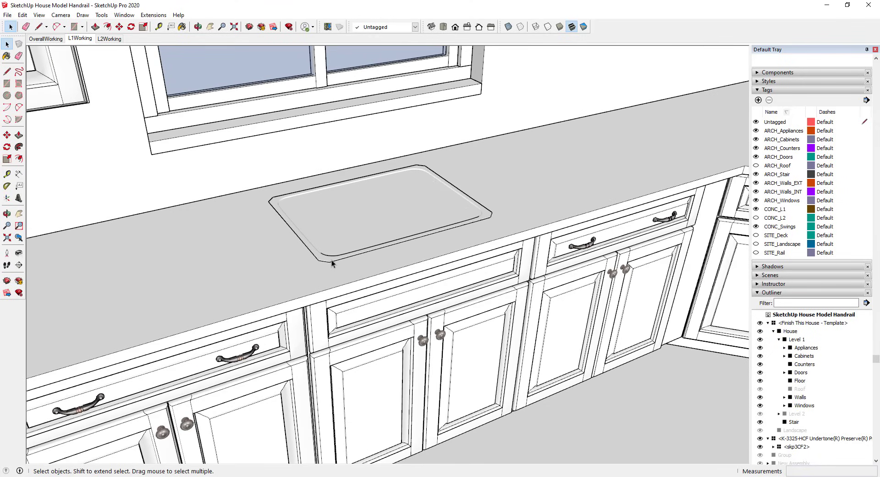
{"action": "left_click", "coordinate": [325, 259]}
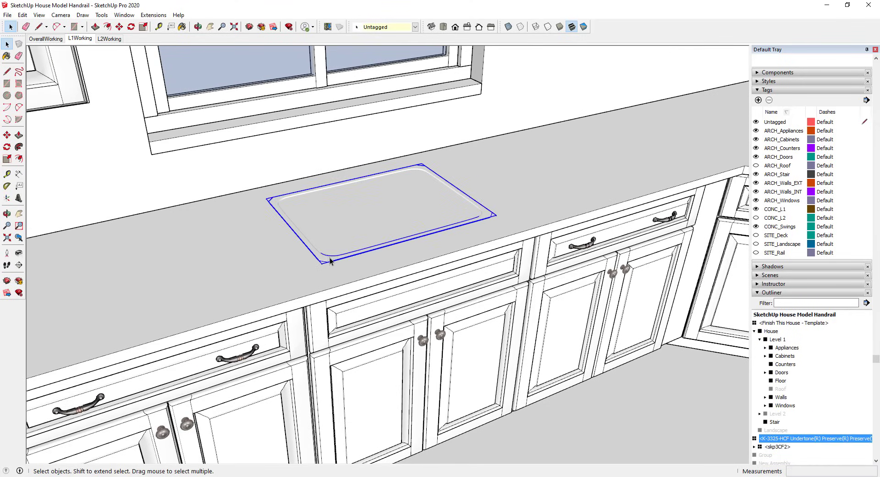
{"action": "left_click", "coordinate": [124, 15]}
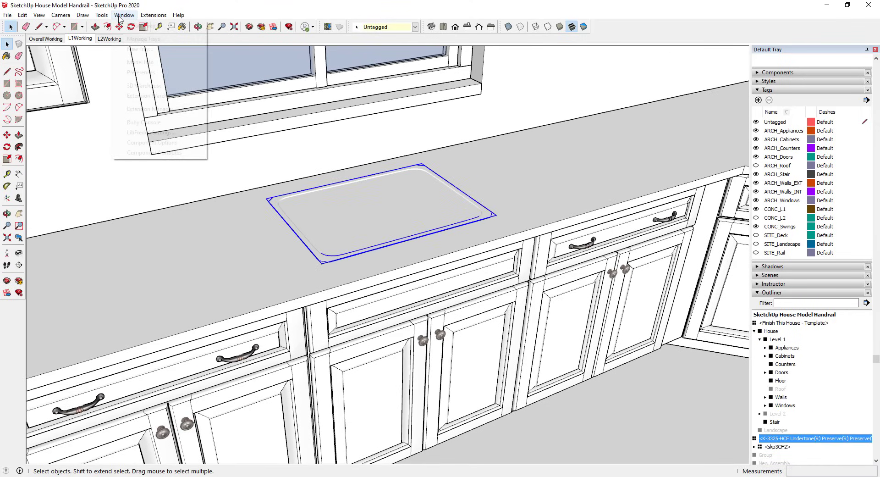
{"action": "left_click", "coordinate": [138, 85]}
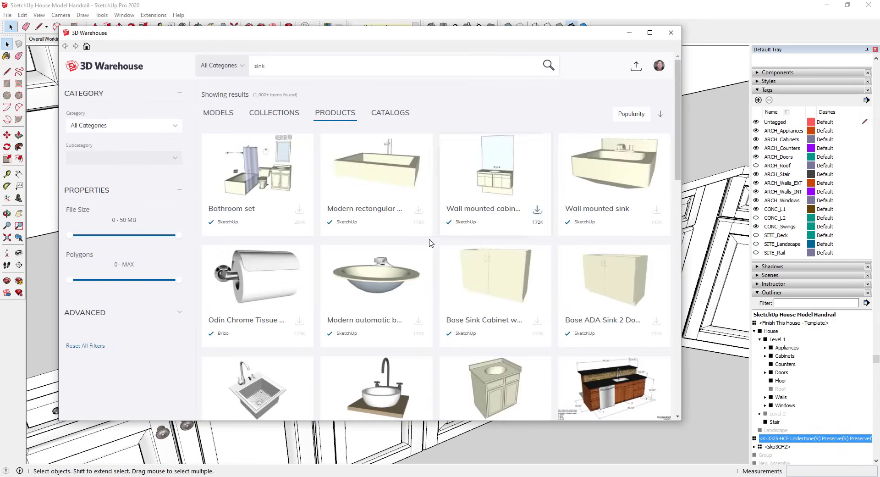
{"action": "scroll", "coordinate": [429, 241], "scroll_direction": "down", "scroll_amount": 10}
{"action": "scroll", "coordinate": [416, 288], "scroll_direction": "down", "scroll_amount": 15}
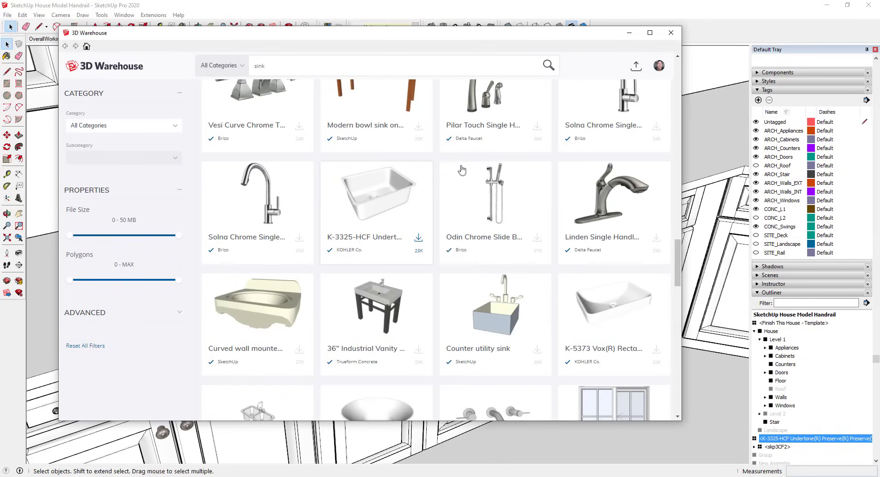
{"action": "left_click", "coordinate": [671, 33]}
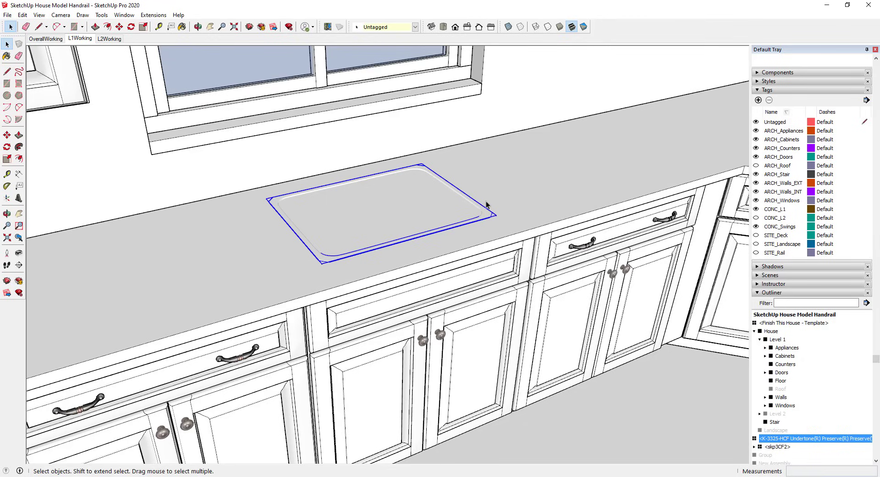
Open the House, Level 1 and Counters groups in turn for editing.
{"action": "middle_click_drag", "start_coordinate": [403, 221], "coordinate": [504, 198]}
{"action": "left_click", "coordinate": [504, 197]}
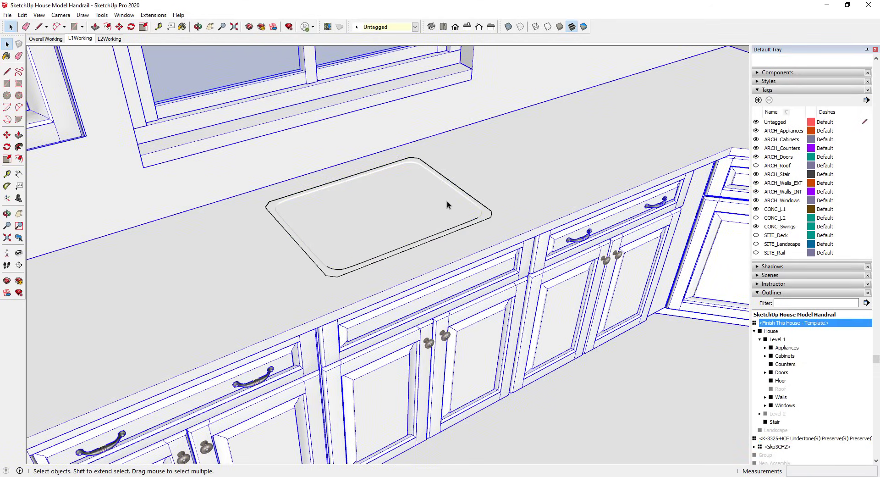
{"action": "left_click", "coordinate": [488, 219]}
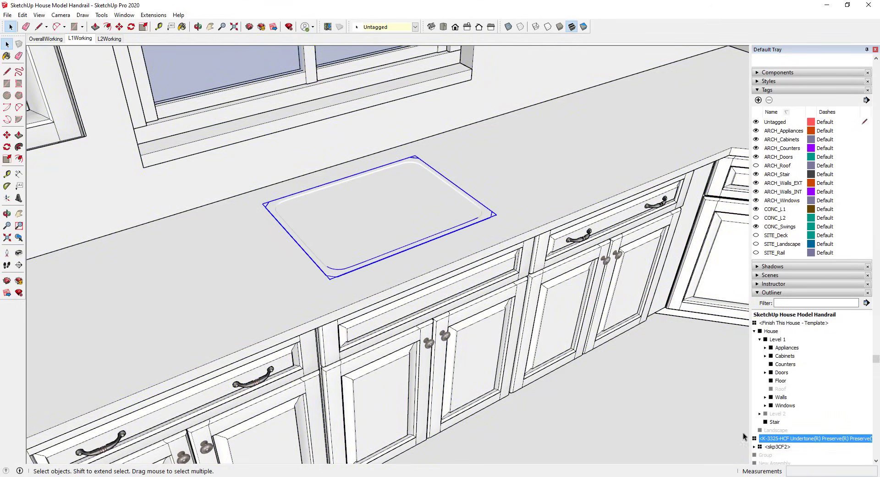
{"action": "left_click", "coordinate": [540, 189]}
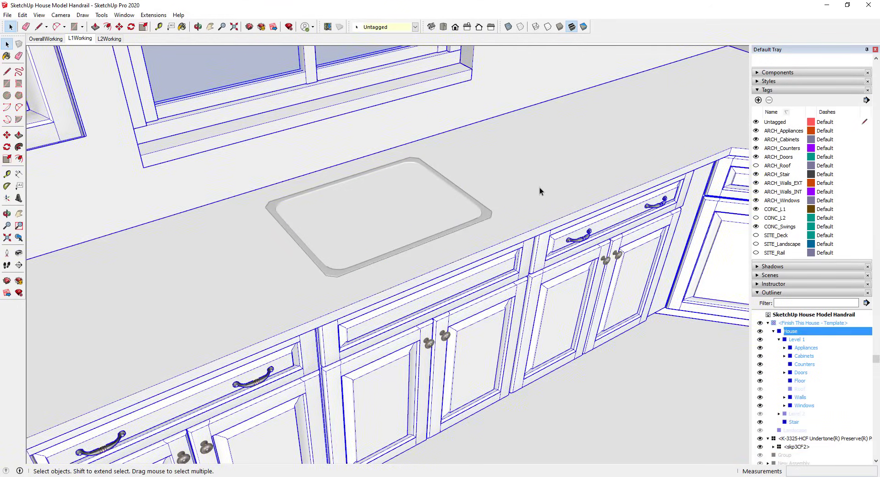
{"action": "double_click", "coordinate": [540, 186]}
{"action": "double_click", "coordinate": [532, 186]}
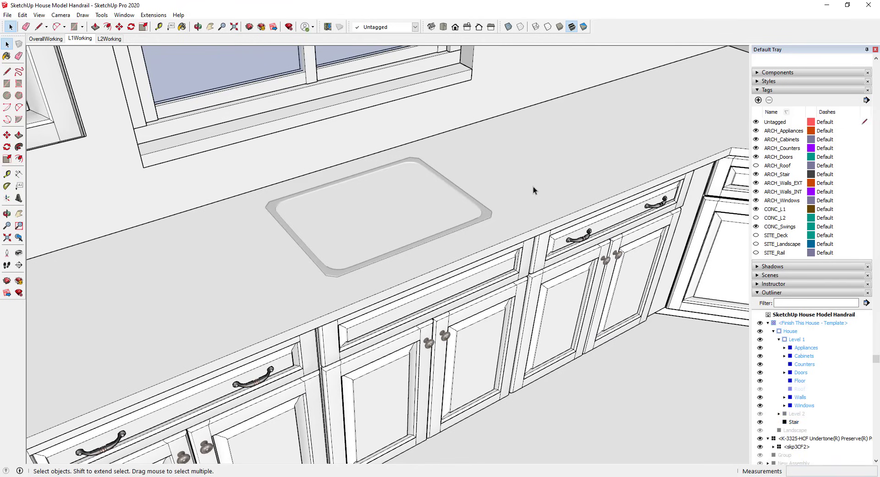
{"action": "left_click", "coordinate": [533, 186]}
{"action": "double_click", "coordinate": [533, 186]}
{"action": "left_click", "coordinate": [524, 167]}
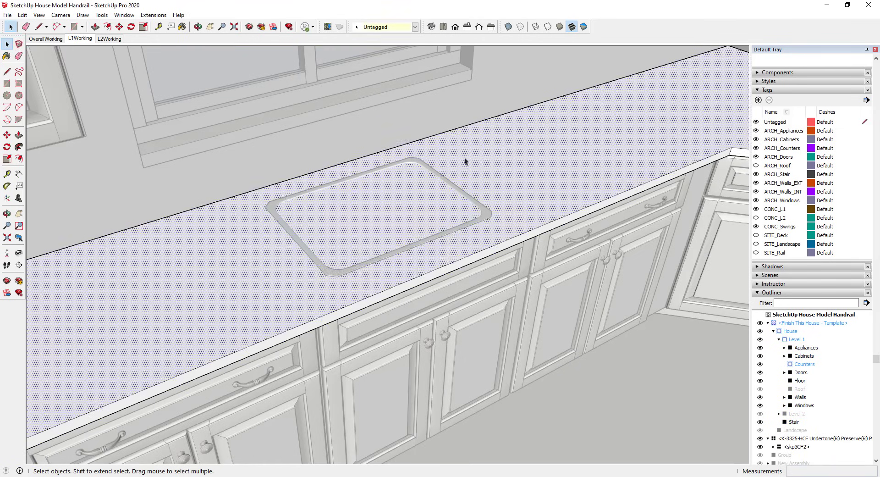
Zoom to the sink outline and draw a short line at its lower-left corner.
{"action": "scroll", "coordinate": [463, 200], "scroll_direction": "up", "scroll_amount": 3}
{"action": "middle_click_drag", "start_coordinate": [462, 200], "coordinate": [320, 223]}
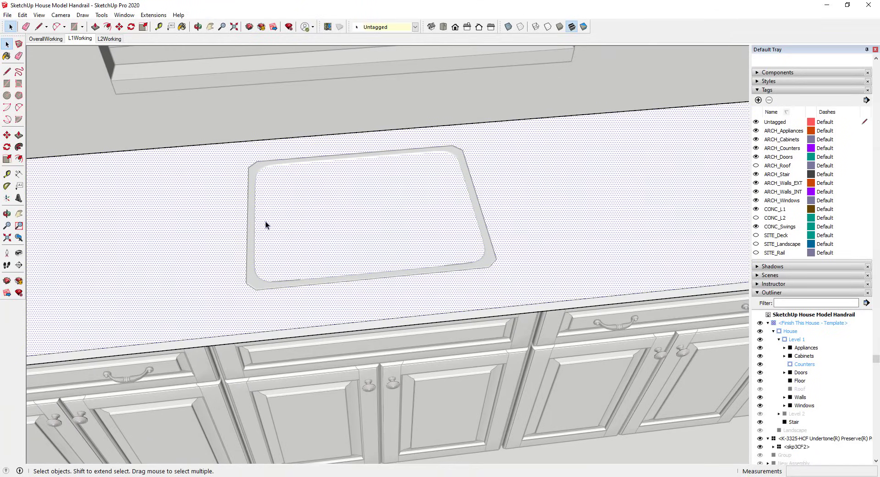
{"action": "scroll", "coordinate": [239, 199], "scroll_direction": "up", "scroll_amount": 2}
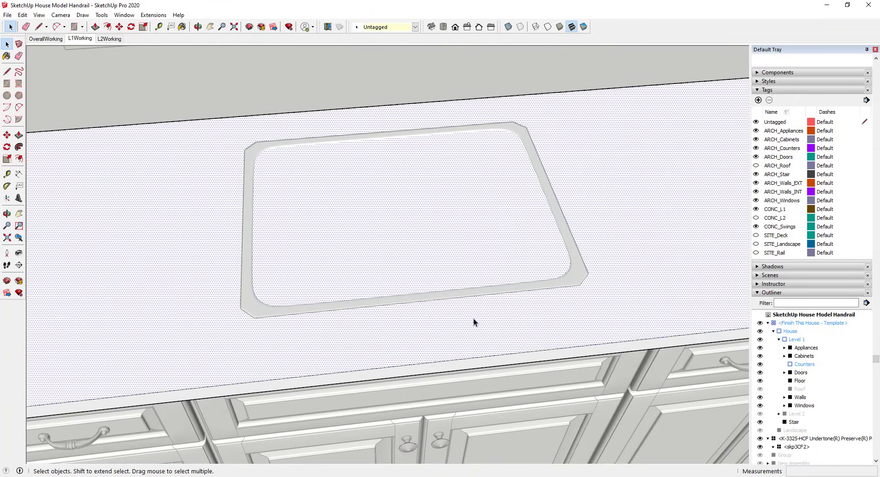
{"action": "scroll", "coordinate": [243, 309], "scroll_direction": "up", "scroll_amount": 5}
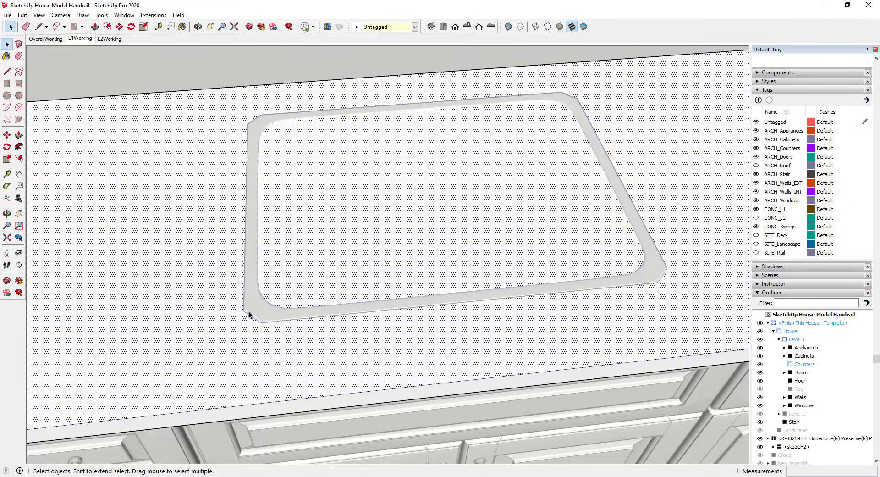
{"action": "key", "text": "l"}
{"action": "left_click", "coordinate": [244, 312]}
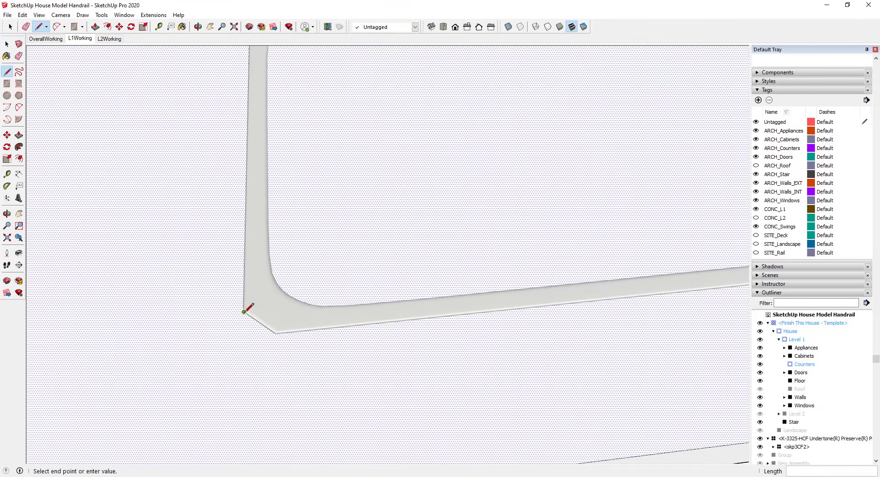
{"action": "left_click", "coordinate": [276, 333]}
{"action": "key", "text": "space"}
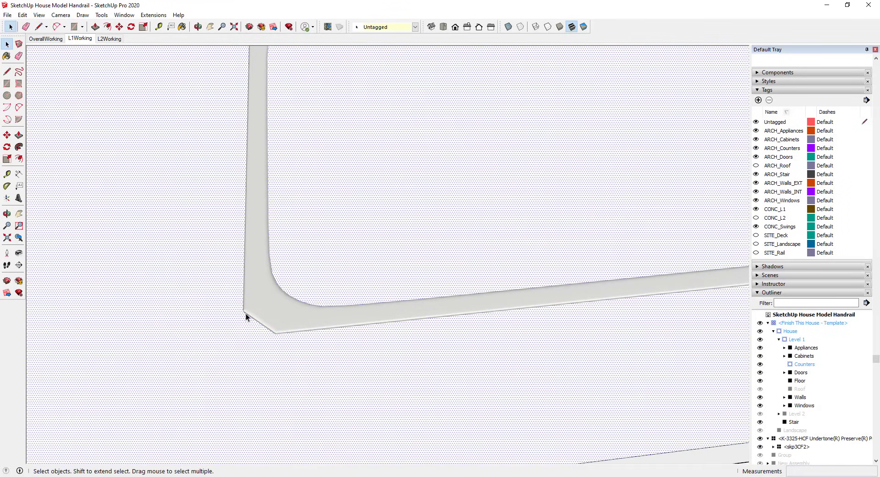
{"action": "scroll", "coordinate": [246, 313], "scroll_direction": "down", "scroll_amount": 5}
{"action": "scroll", "coordinate": [436, 165], "scroll_direction": "up", "scroll_amount": 3}
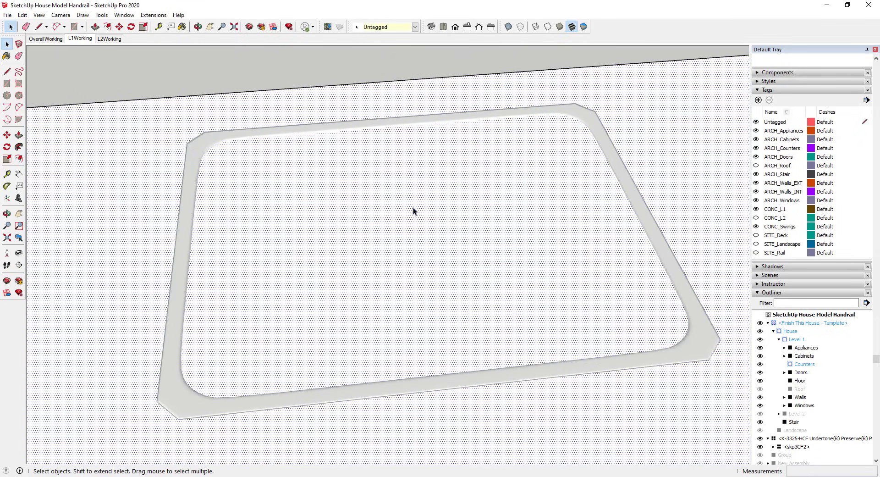
{"action": "scroll", "coordinate": [308, 353], "scroll_direction": "down", "scroll_amount": 2}
{"action": "key", "text": "r"}
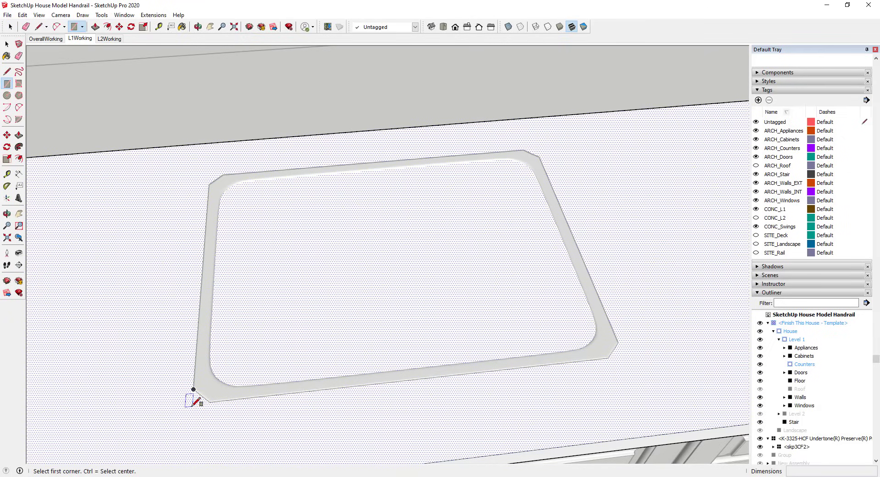
Draw a rectangle across the sink outline and push it down 1 1/4 inches.
{"action": "left_click", "coordinate": [193, 406]}
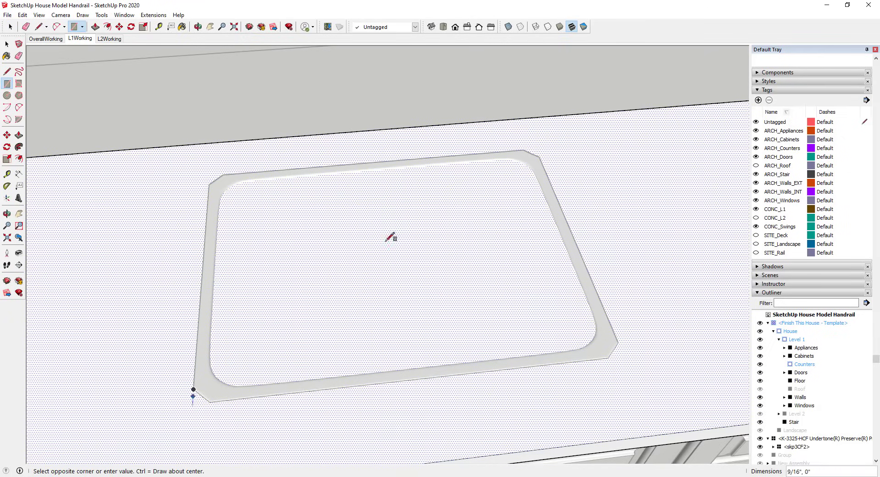
{"action": "left_click", "coordinate": [537, 147]}
{"action": "key", "text": "space"}
{"action": "key", "text": "p"}
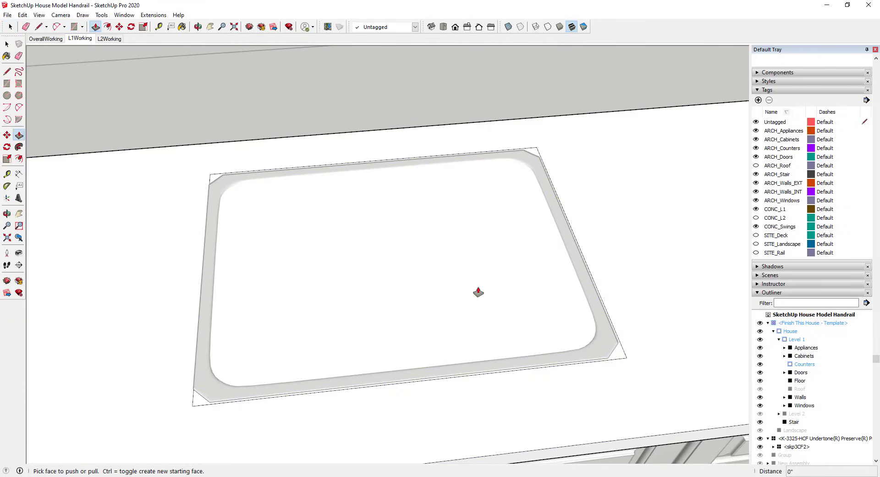
{"action": "left_click", "coordinate": [478, 292]}
{"action": "left_click", "coordinate": [484, 286]}
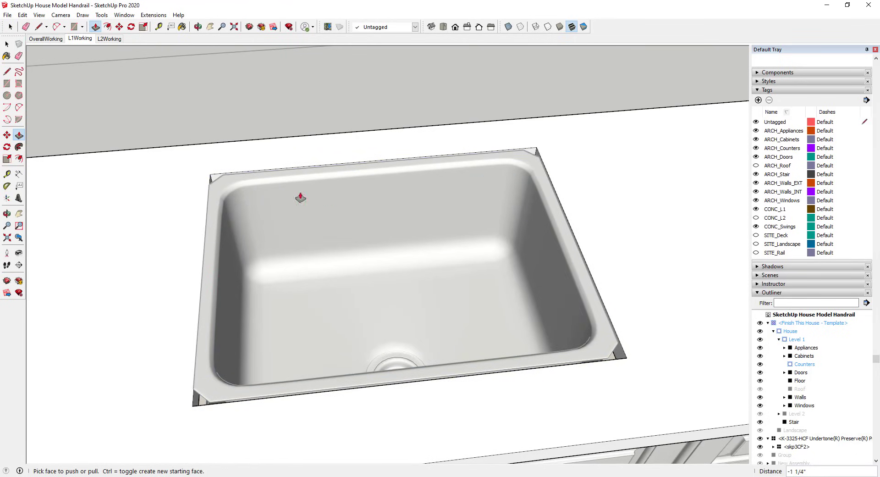
{"action": "scroll", "coordinate": [611, 357], "scroll_direction": "up", "scroll_amount": 5}
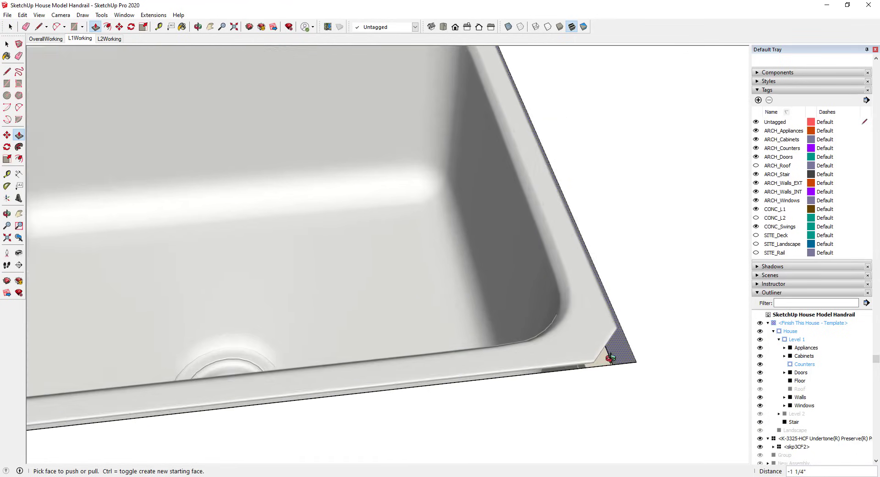
{"action": "scroll", "coordinate": [454, 345], "scroll_direction": "down", "scroll_amount": 5}
{"action": "scroll", "coordinate": [615, 336], "scroll_direction": "up", "scroll_amount": 5}
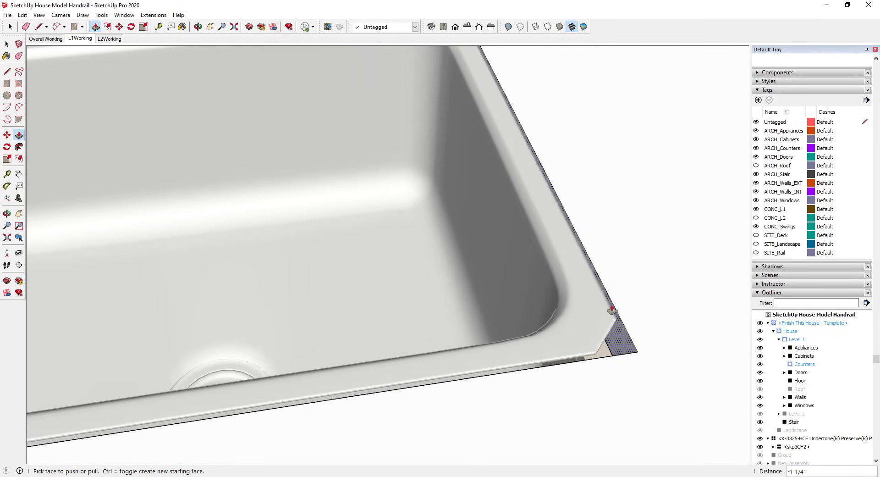
{"action": "scroll", "coordinate": [519, 190], "scroll_direction": "down", "scroll_amount": 5}
{"action": "scroll", "coordinate": [470, 82], "scroll_direction": "up", "scroll_amount": 5}
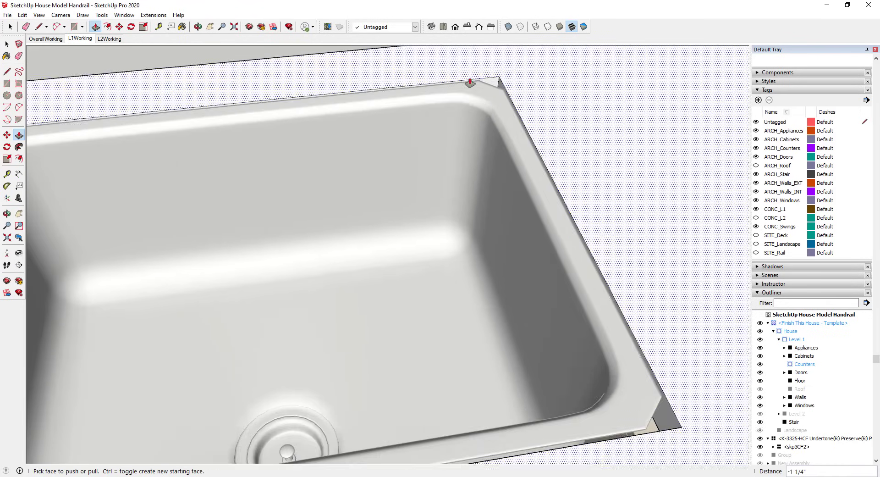
{"action": "scroll", "coordinate": [579, 142], "scroll_direction": "down", "scroll_amount": 5}
Cancel a second push, select the countertop face and orbit close around the sink outline.
{"action": "left_click", "coordinate": [507, 195]}
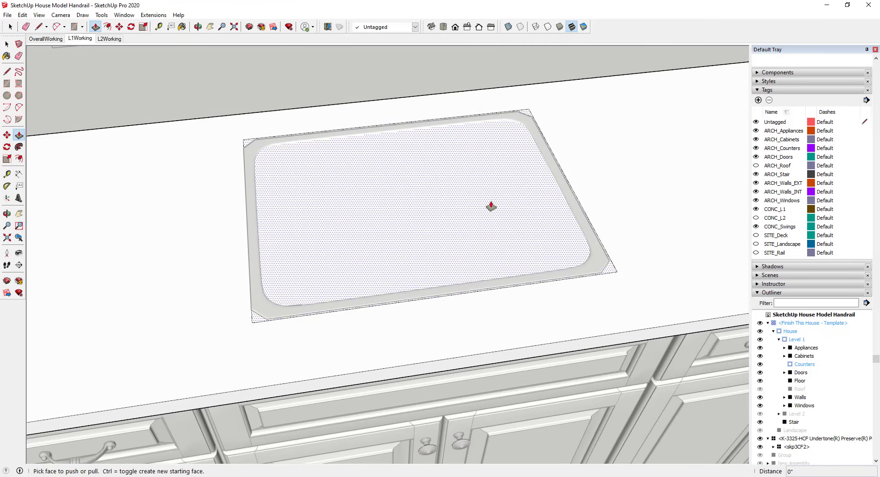
{"action": "key", "text": "Escape"}
{"action": "key", "text": "space"}
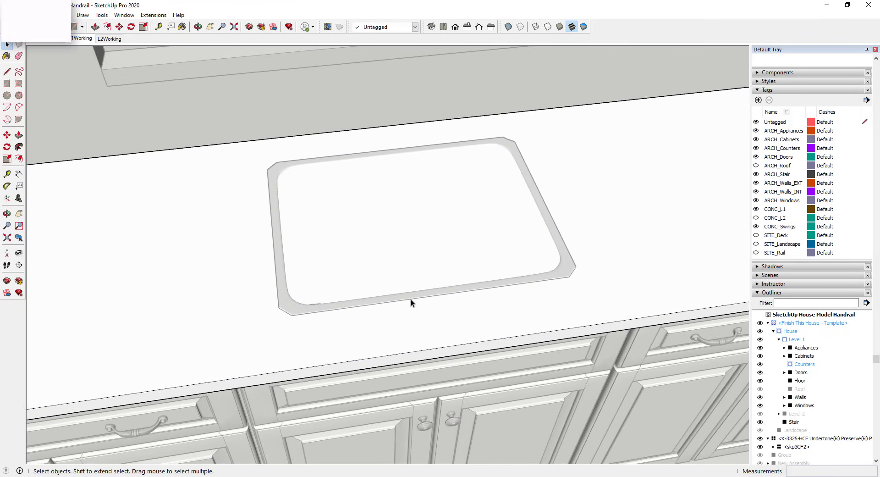
{"action": "scroll", "coordinate": [411, 299], "scroll_direction": "down", "scroll_amount": 5}
{"action": "left_click", "coordinate": [285, 289]}
{"action": "middle_click_drag", "start_coordinate": [284, 289], "coordinate": [509, 165]}
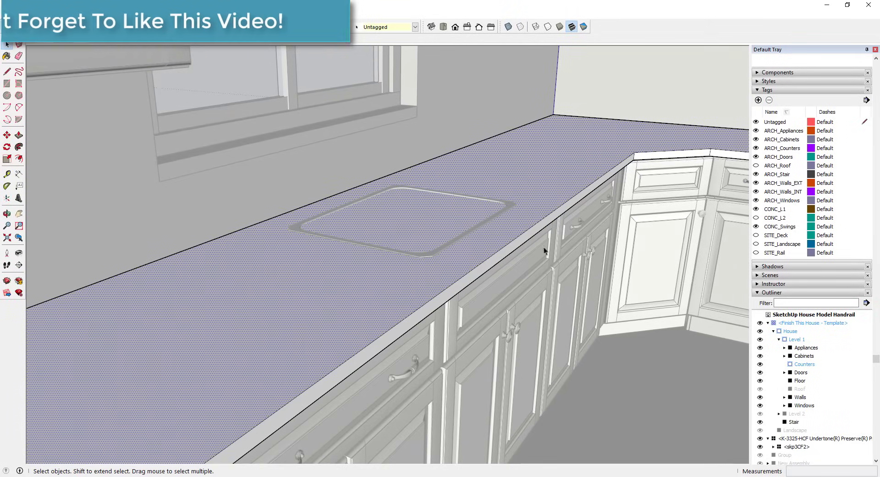
{"action": "middle_click_drag", "start_coordinate": [482, 235], "coordinate": [353, 288]}
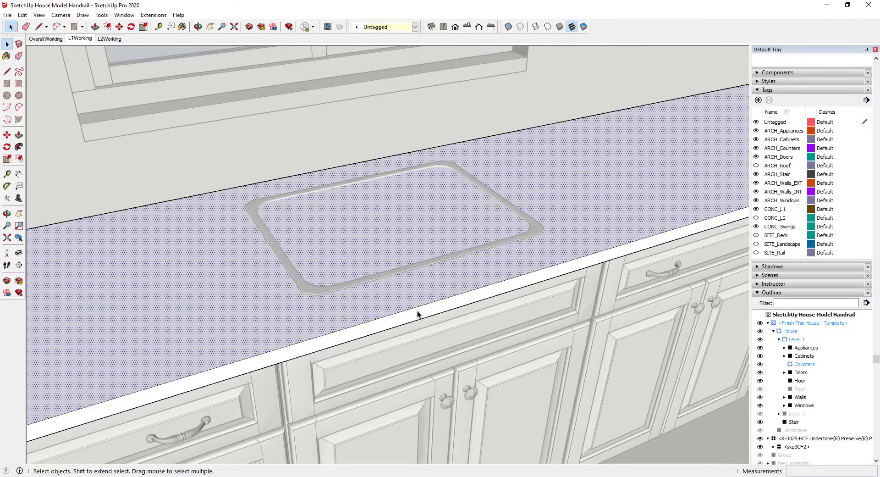
Intersect the selected countertop with the whole model using Intersect Faces > With Model.
{"action": "left_click", "coordinate": [350, 246]}
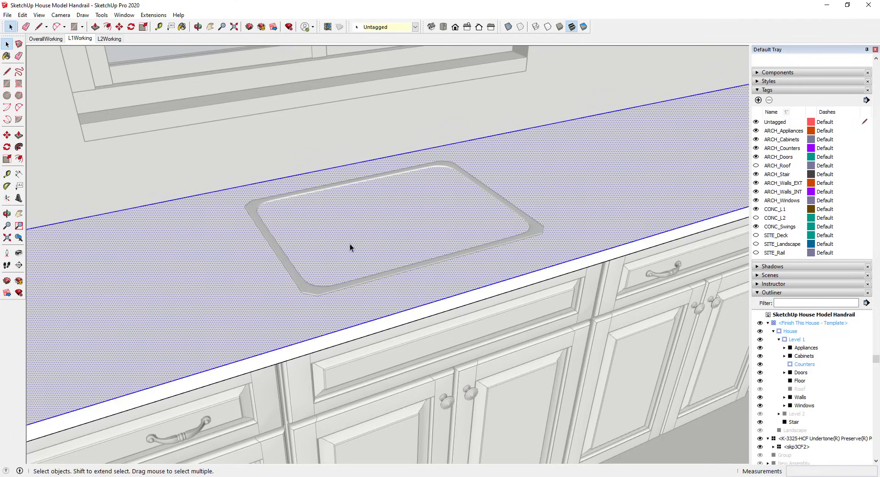
{"action": "scroll", "coordinate": [416, 203], "scroll_direction": "down", "scroll_amount": 3}
{"action": "scroll", "coordinate": [417, 204], "scroll_direction": "down", "scroll_amount": 1}
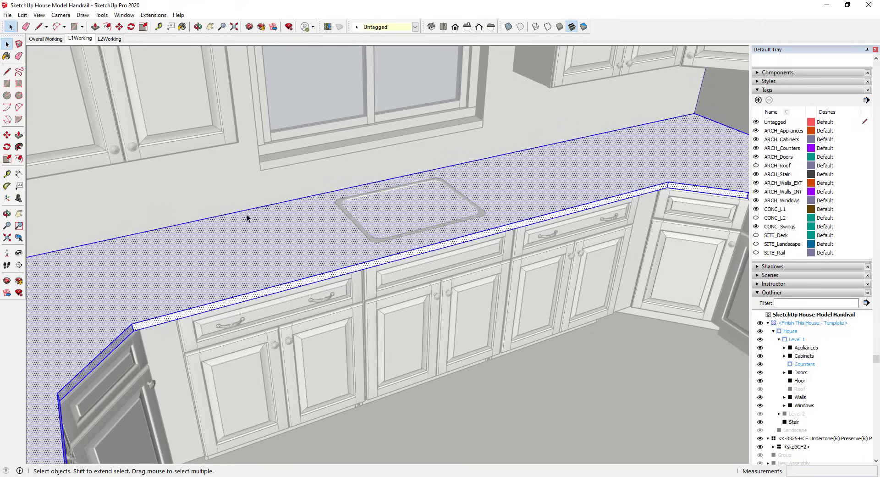
{"action": "right_click", "coordinate": [395, 213]}
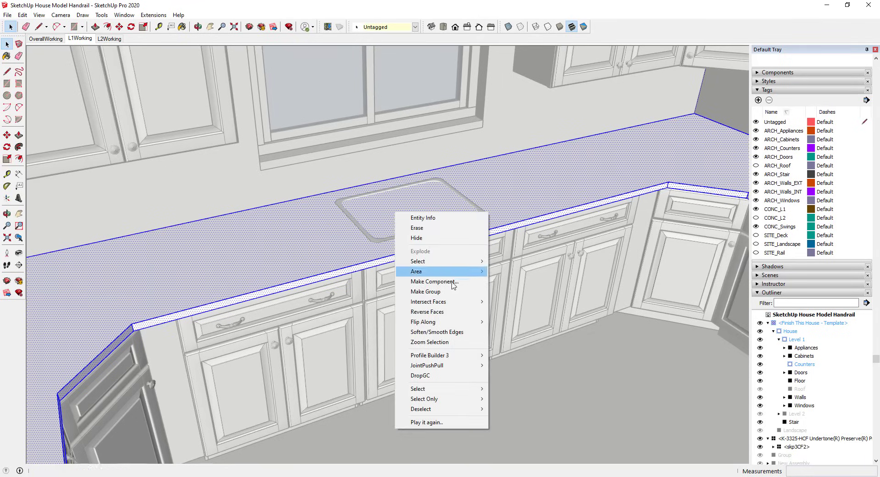
{"action": "mouse_move", "coordinate": [457, 303]}
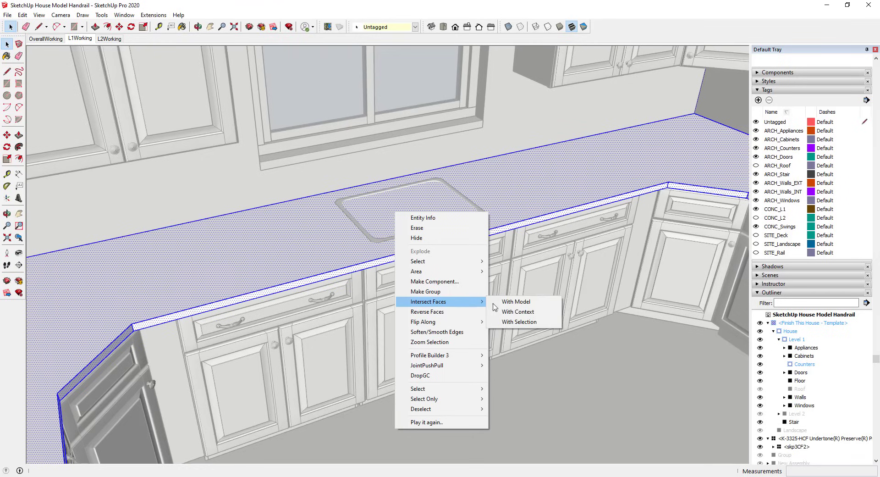
{"action": "left_click", "coordinate": [517, 302]}
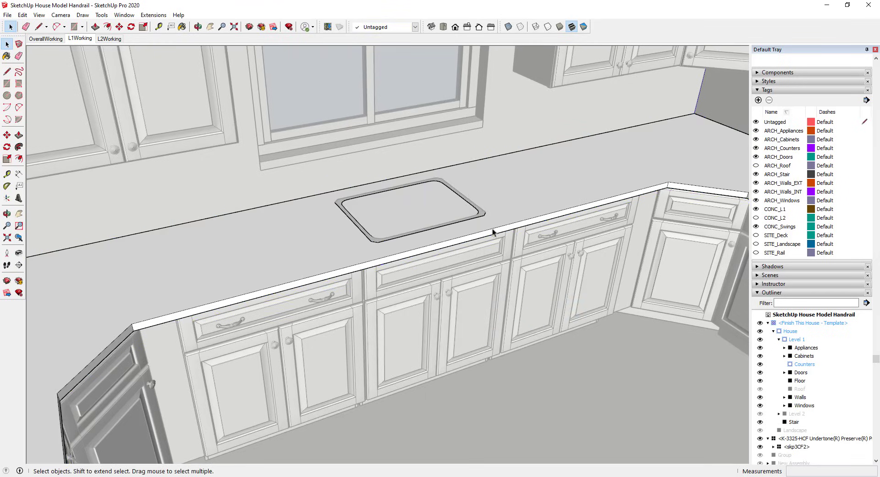
{"action": "scroll", "coordinate": [459, 209], "scroll_direction": "up", "scroll_amount": 6}
Select the face inside the sink outline with its edges and delete it.
{"action": "left_click", "coordinate": [269, 241]}
{"action": "middle_click_drag", "start_coordinate": [269, 240], "coordinate": [416, 191]}
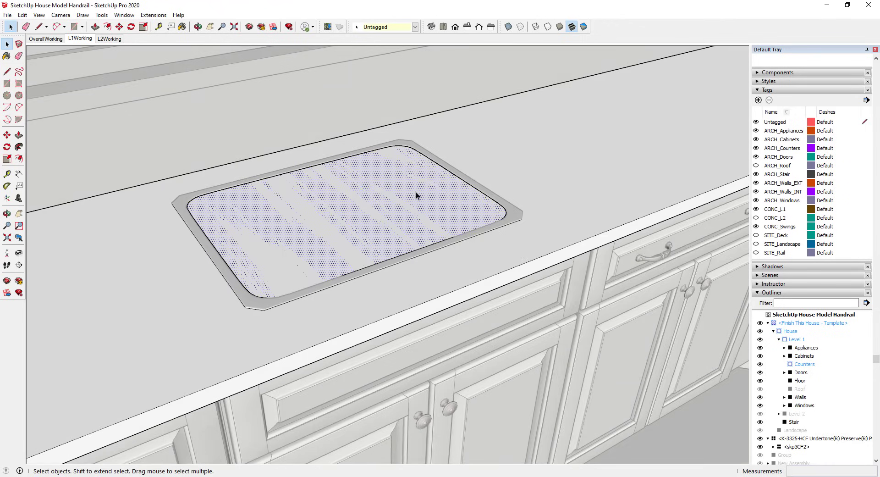
{"action": "left_click", "coordinate": [585, 188]}
{"action": "left_click", "coordinate": [435, 212]}
{"action": "left_click", "coordinate": [587, 176]}
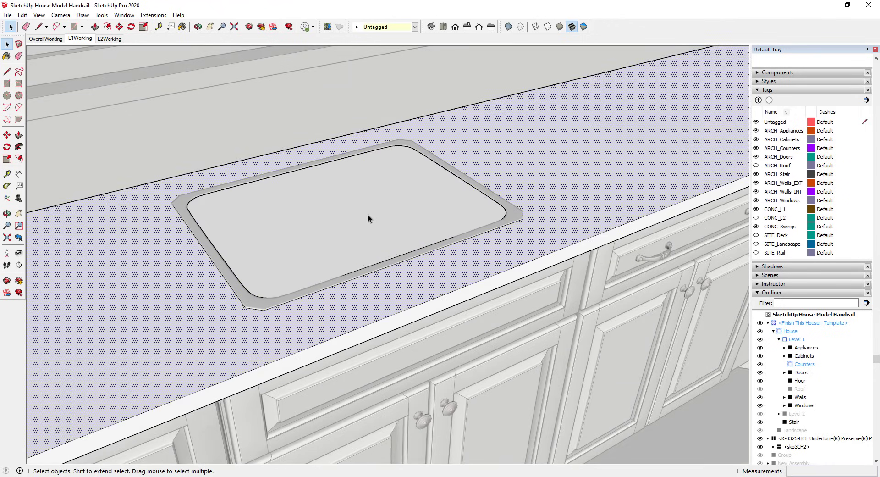
{"action": "left_click", "coordinate": [368, 215]}
{"action": "scroll", "coordinate": [459, 209], "scroll_direction": "up", "scroll_amount": 2}
{"action": "scroll", "coordinate": [504, 218], "scroll_direction": "up", "scroll_amount": 1}
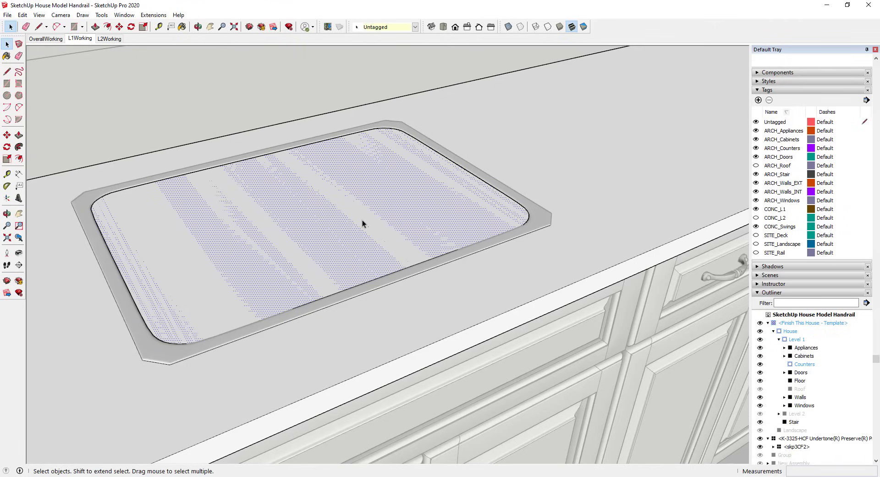
{"action": "double_click", "coordinate": [433, 216]}
{"action": "key", "text": "Delete"}
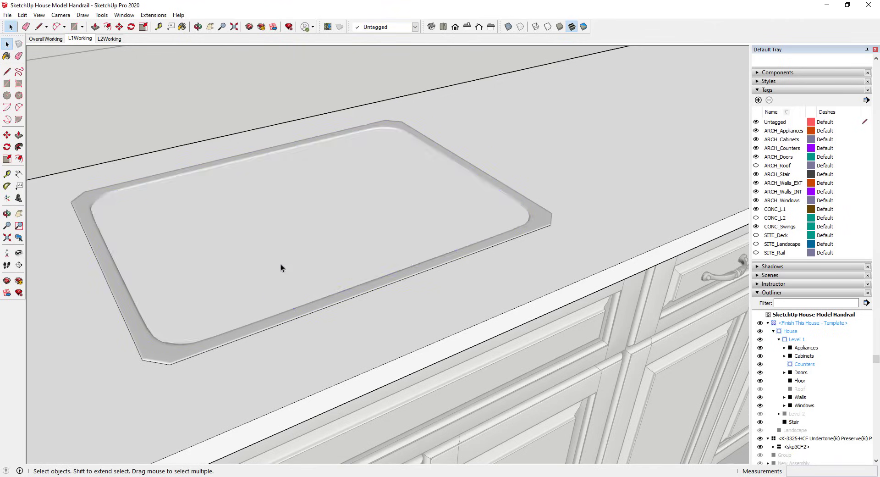
Delete the next countertop face covering the sink basin.
{"action": "left_click", "coordinate": [414, 231]}
{"action": "double_click", "coordinate": [426, 217]}
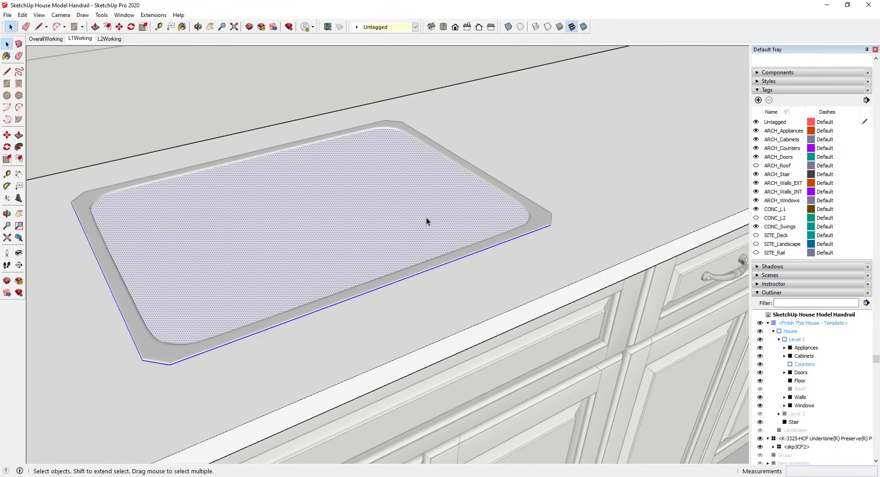
{"action": "left_click", "coordinate": [429, 221]}
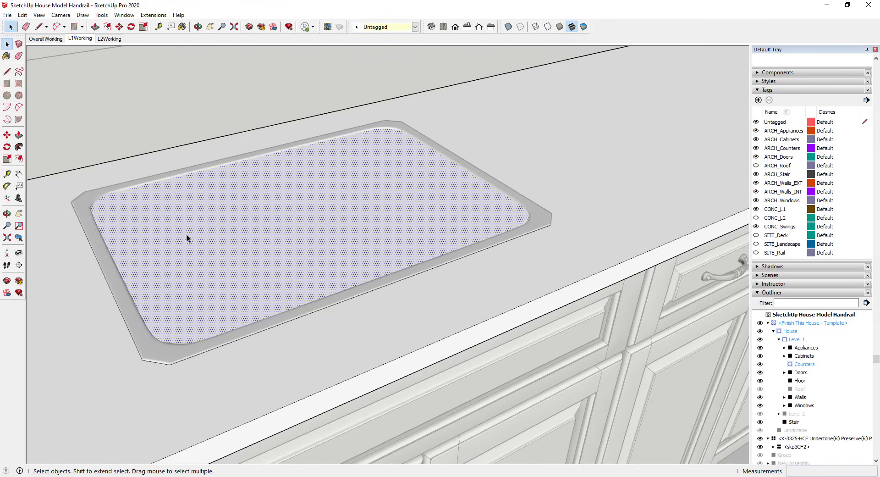
{"action": "key", "text": "Delete"}
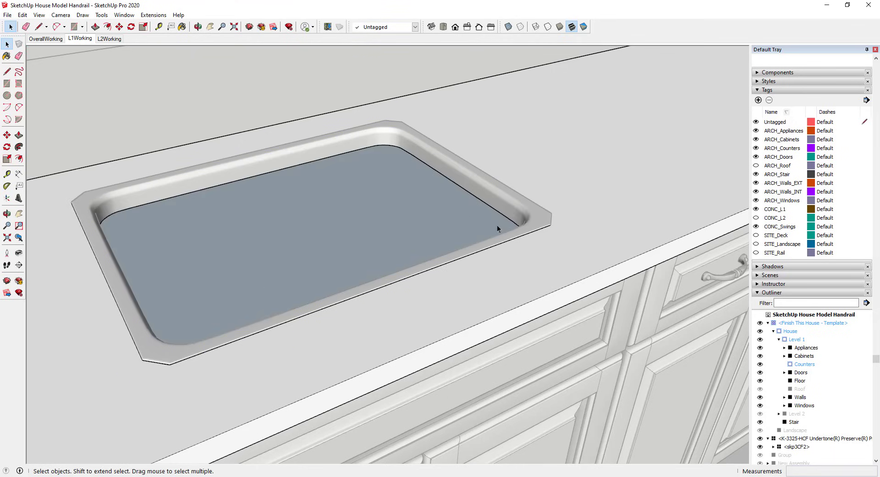
Orbit closer and check the remaining face over the basin by selecting and clearing it.
{"action": "mouse_move", "coordinate": [524, 249]}
{"action": "middle_mouse_down"}
{"action": "mouse_move", "coordinate": [437, 261]}
{"action": "mouse_move", "coordinate": [350, 236]}
{"action": "middle_mouse_up"}
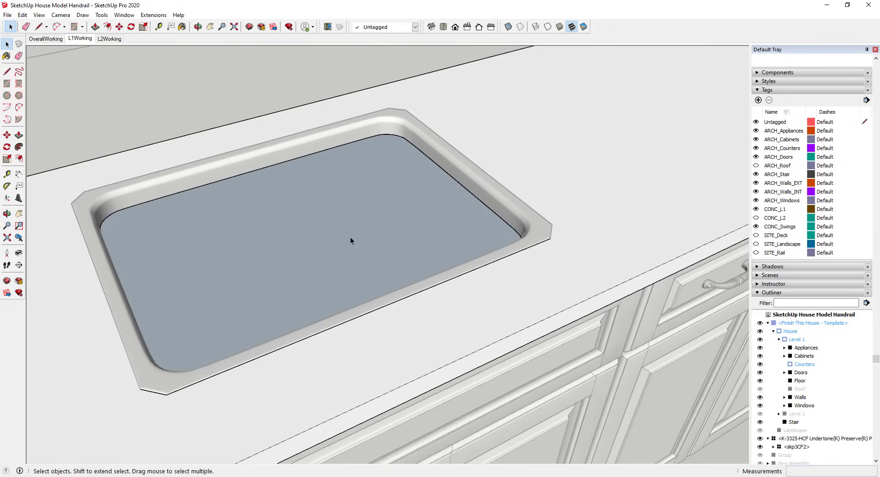
{"action": "left_click", "coordinate": [351, 237]}
{"action": "left_click", "coordinate": [353, 236], "text": "shift"}
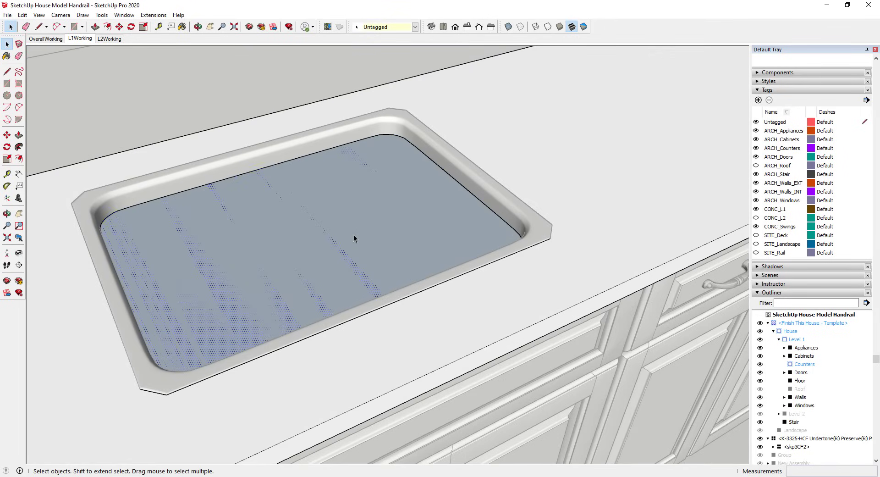
{"action": "double_click", "coordinate": [354, 235]}
{"action": "double_click", "coordinate": [354, 234], "text": "shift"}
{"action": "left_click", "coordinate": [356, 234]}
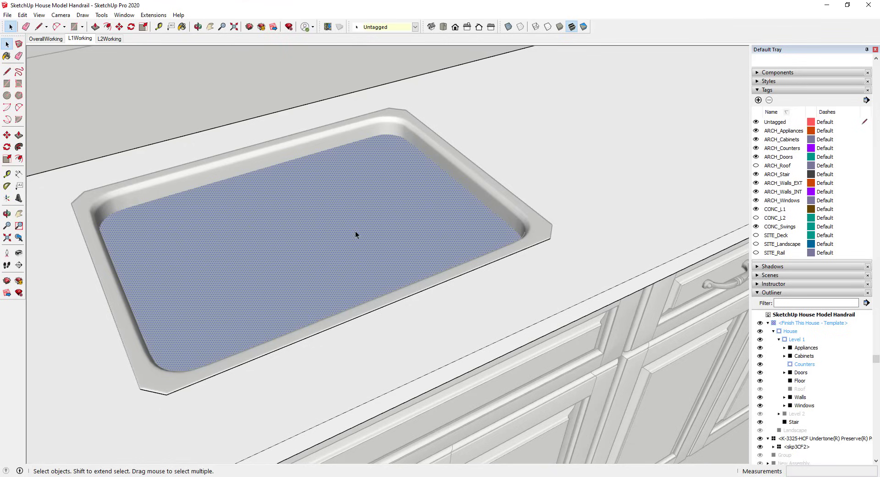
{"action": "left_click", "coordinate": [356, 232], "text": "shift"}
{"action": "left_click", "coordinate": [356, 231], "text": "shift"}
{"action": "left_click", "coordinate": [356, 231], "text": "shift"}
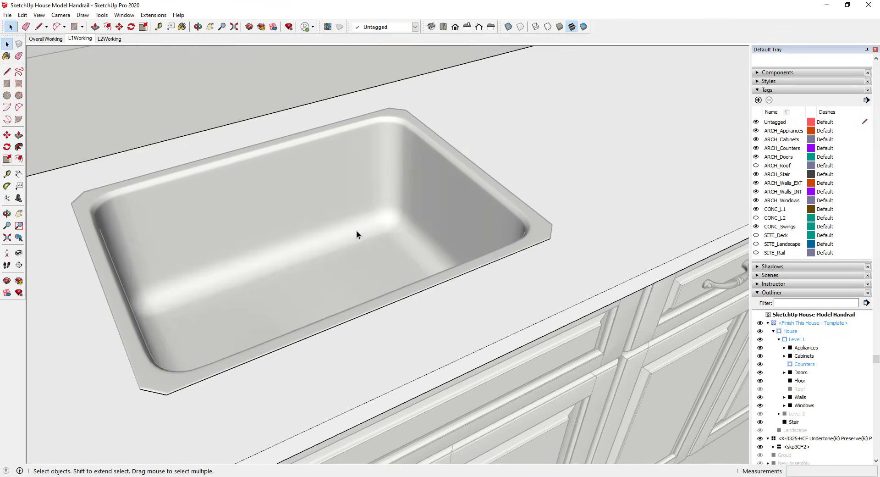
{"action": "middle_click_drag", "start_coordinate": [357, 232], "coordinate": [379, 193]}
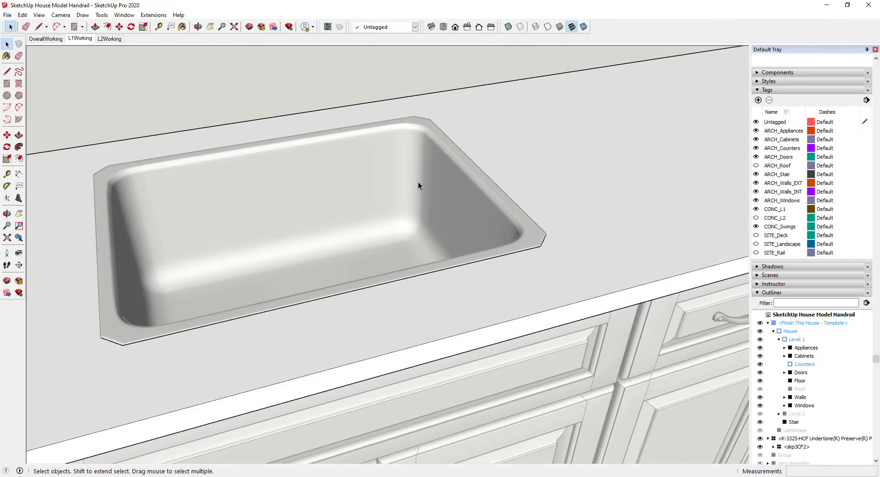
Exit the Counters group and orbit to view the recessed sink among the cabinets.
{"action": "scroll", "coordinate": [463, 216], "scroll_direction": "down", "scroll_amount": 3}
{"action": "middle_click_drag", "start_coordinate": [416, 225], "coordinate": [438, 258]}
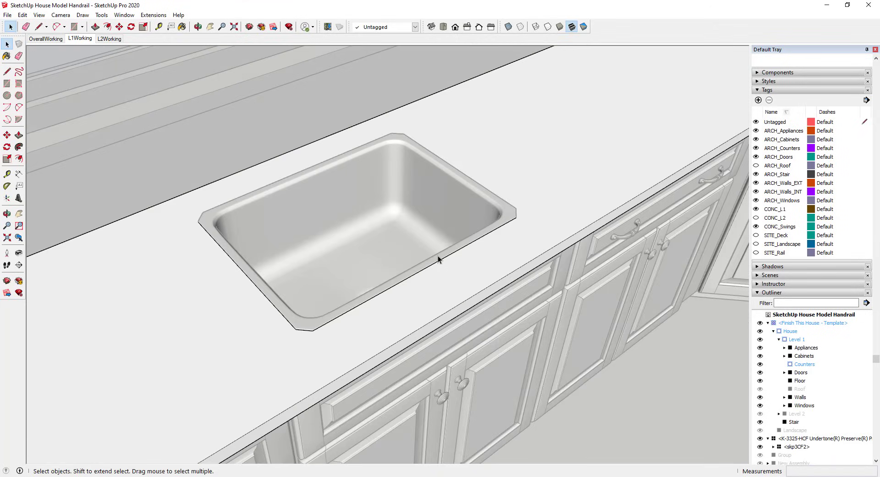
{"action": "scroll", "coordinate": [360, 284], "scroll_direction": "up", "scroll_amount": 2}
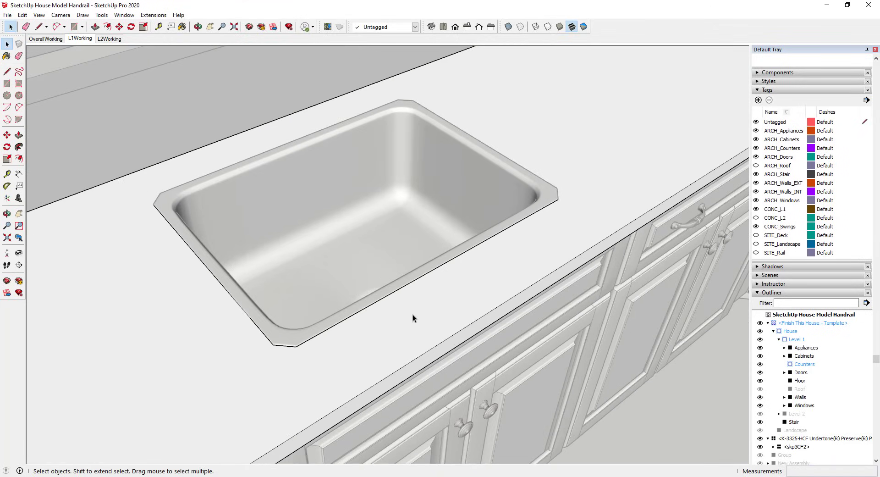
{"action": "key", "text": "Escape"}
{"action": "middle_click_drag", "start_coordinate": [436, 306], "coordinate": [517, 201]}
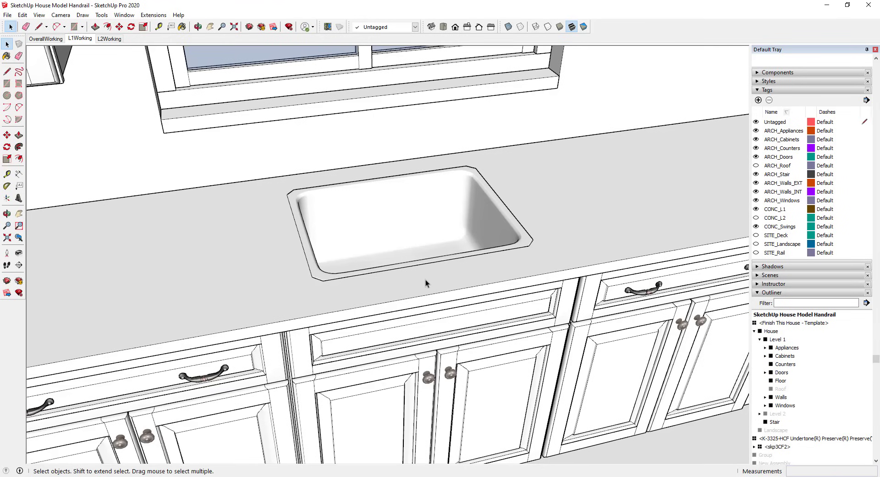
{"action": "left_click", "coordinate": [312, 264]}
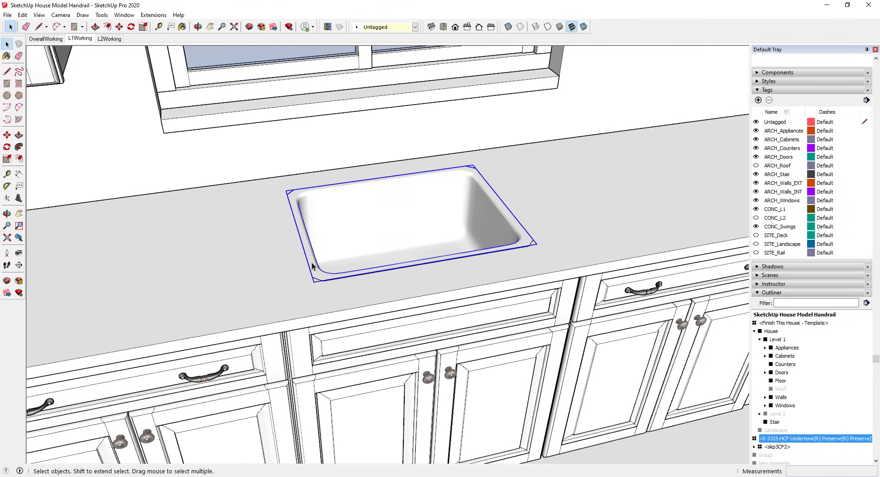
{"action": "right_click", "coordinate": [312, 265]}
{"action": "left_click", "coordinate": [334, 166]}
{"action": "middle_click_drag", "start_coordinate": [334, 166], "coordinate": [568, 220]}
{"action": "scroll", "coordinate": [568, 219], "scroll_direction": "down", "scroll_amount": 3}
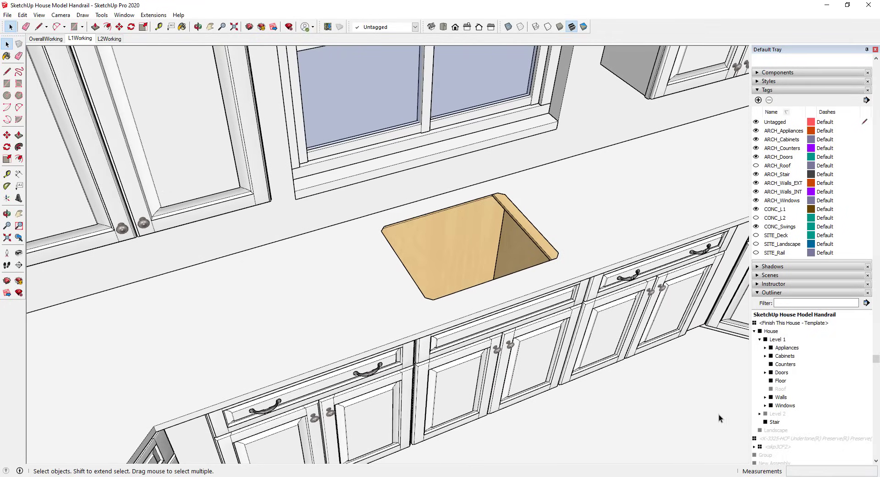
{"action": "right_click", "coordinate": [785, 439]}
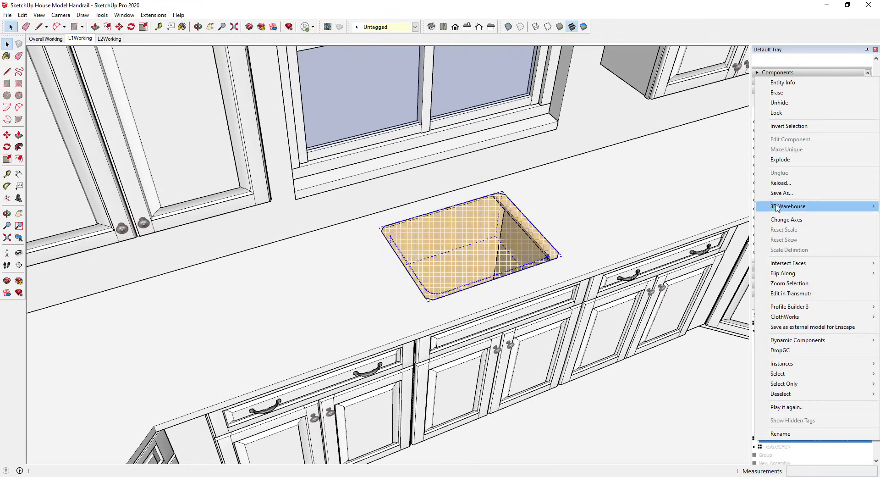
{"action": "key", "text": "Escape"}
{"action": "scroll", "coordinate": [516, 228], "scroll_direction": "up", "scroll_amount": 3}
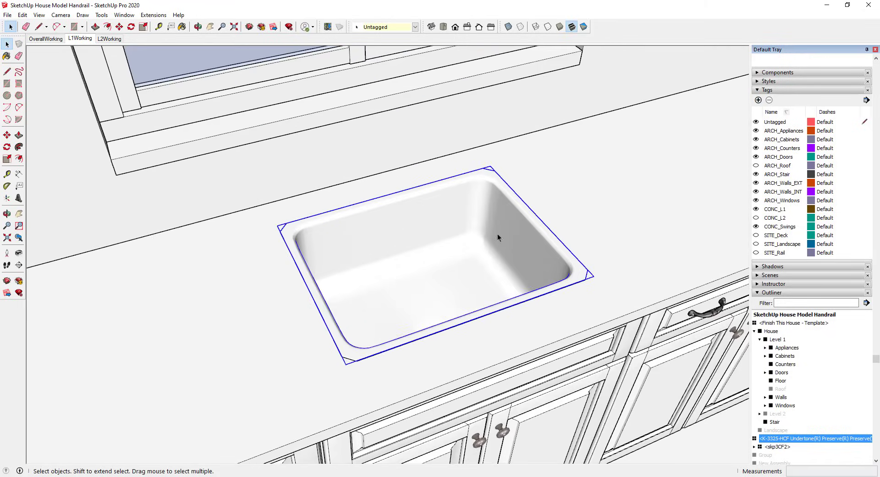